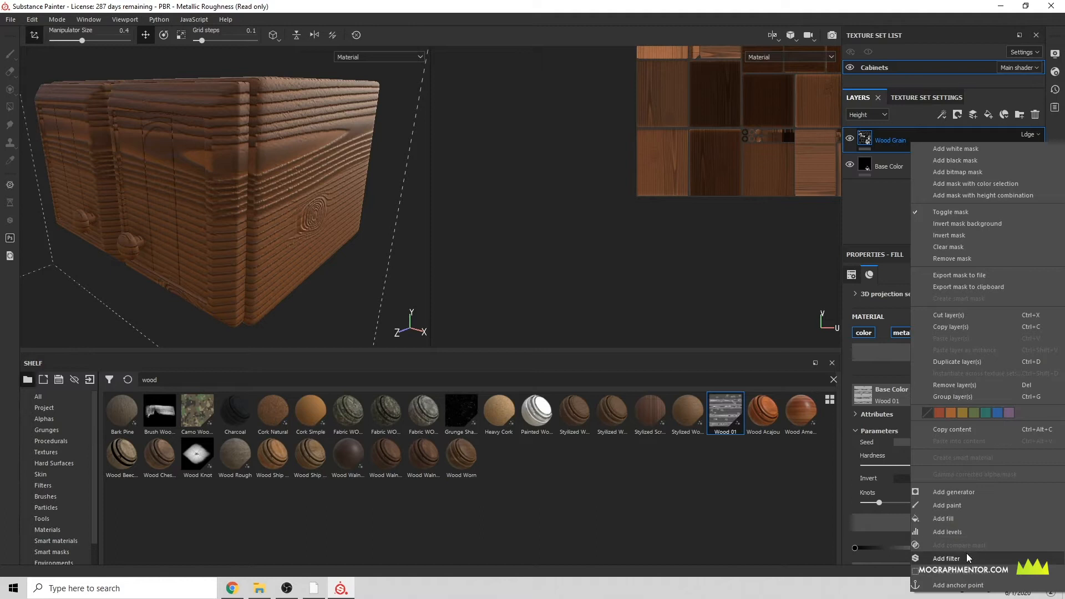
- Add a filter to the Wood Grain layer and assign MatFx Oil Paint to it
click(967, 558)
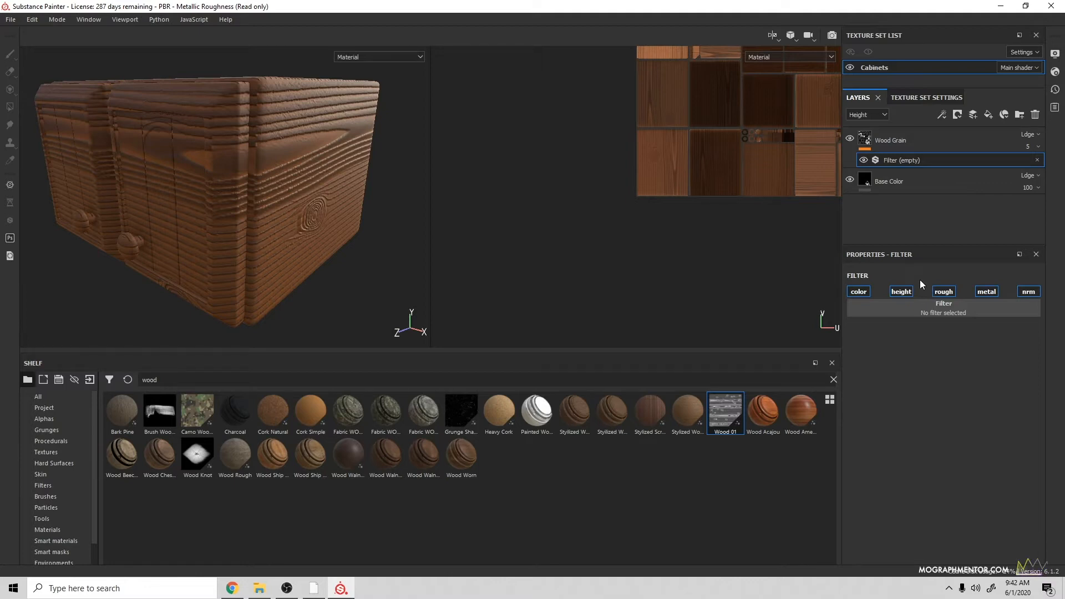
click(937, 308)
scroll(1003, 357, down, 3)
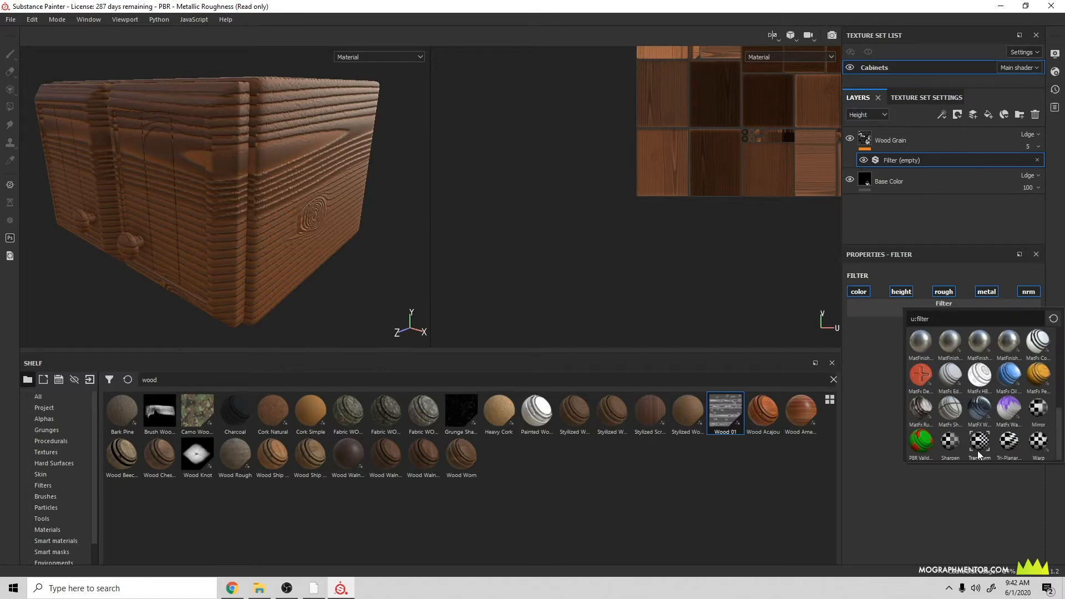
mouse_move(1062, 432)
mouse_down()
mouse_move(1063, 369)
mouse_move(1061, 417)
mouse_up()
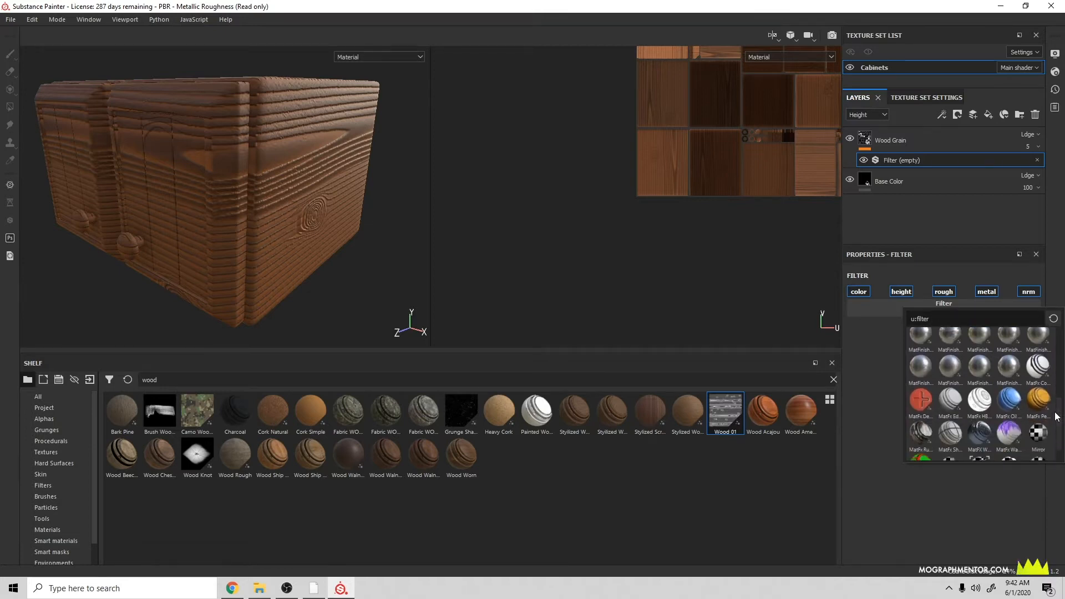
mouse_move(1010, 408)
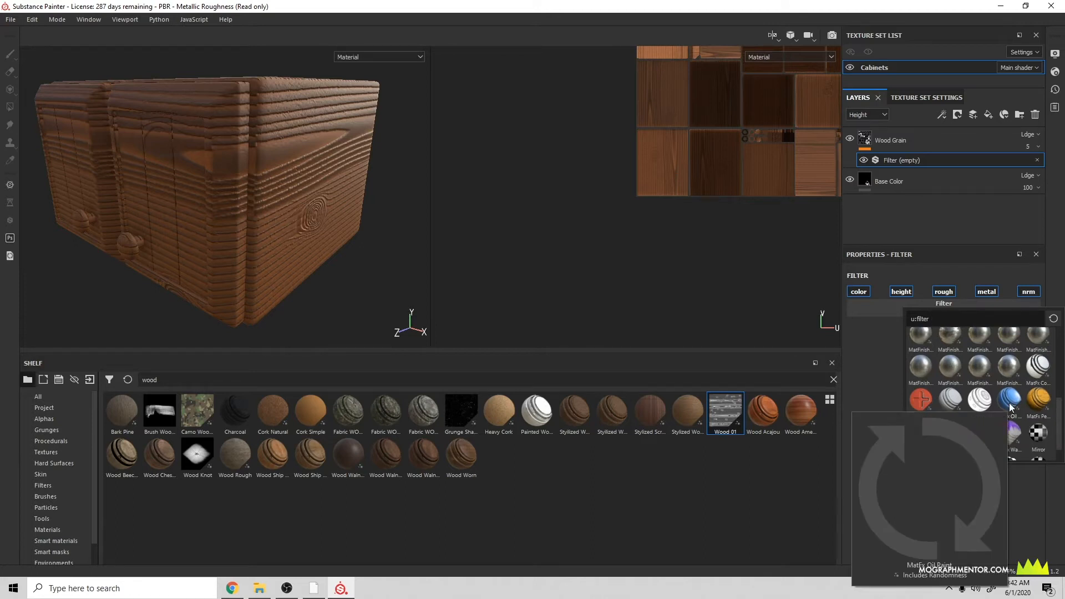
click(1010, 408)
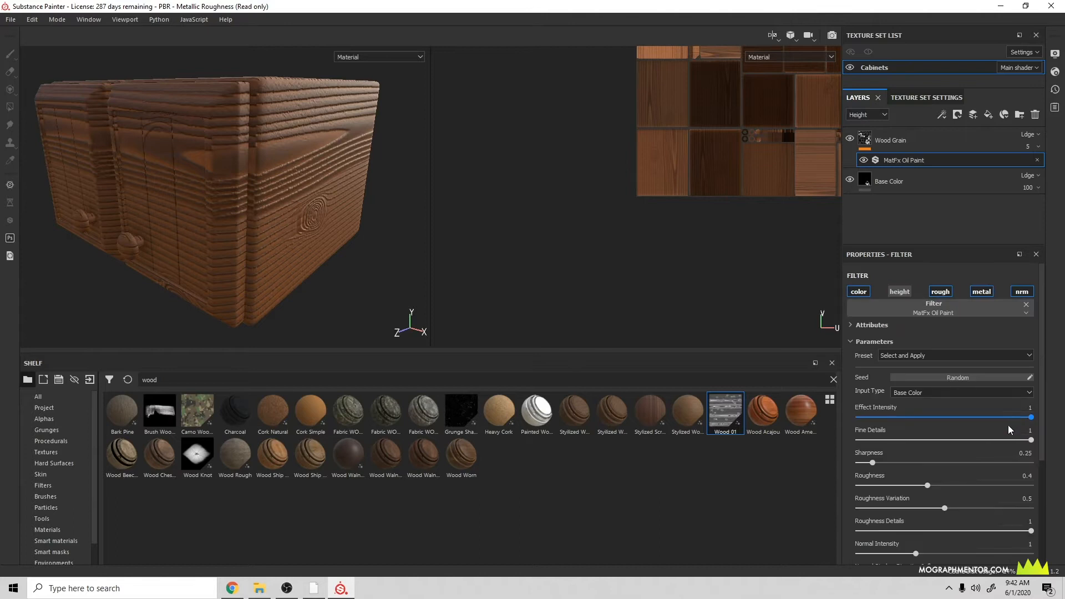
- Disable the height channel in the Wood Grain layer's fill material and inspect the grain on the cabinet's side
click(922, 140)
alt+drag(358, 187, 304, 170)
scroll(324, 174, up, 2)
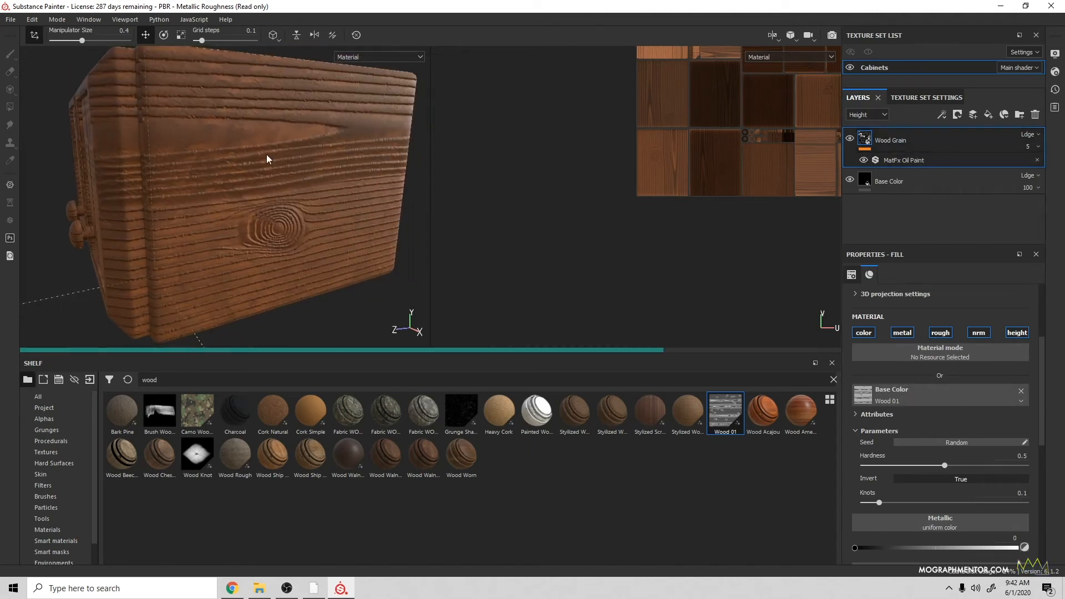
click(1022, 334)
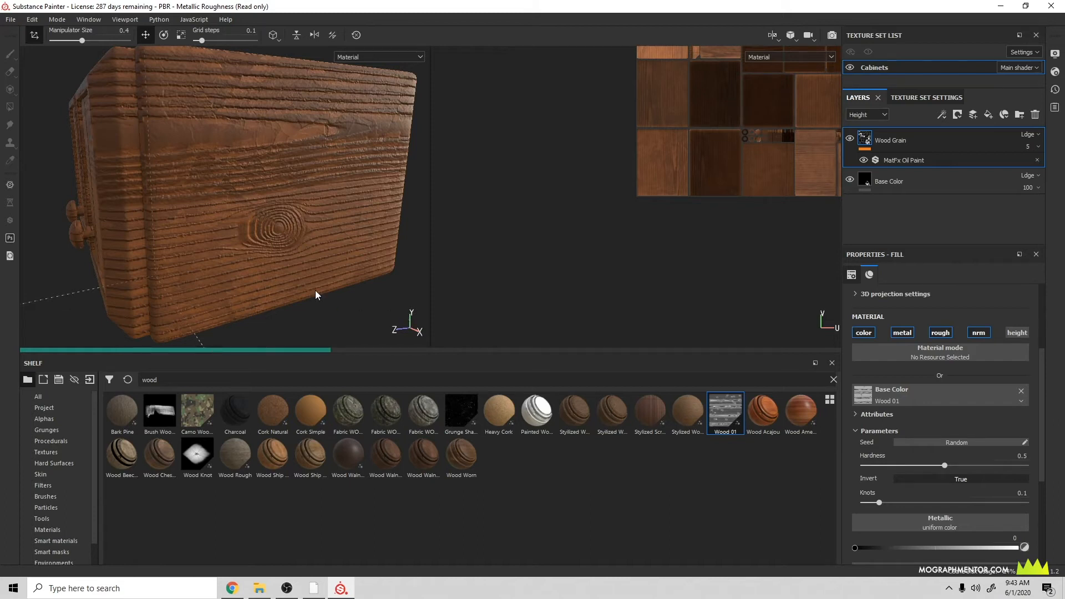
alt+drag(421, 123, 351, 199)
scroll(345, 201, up, 6)
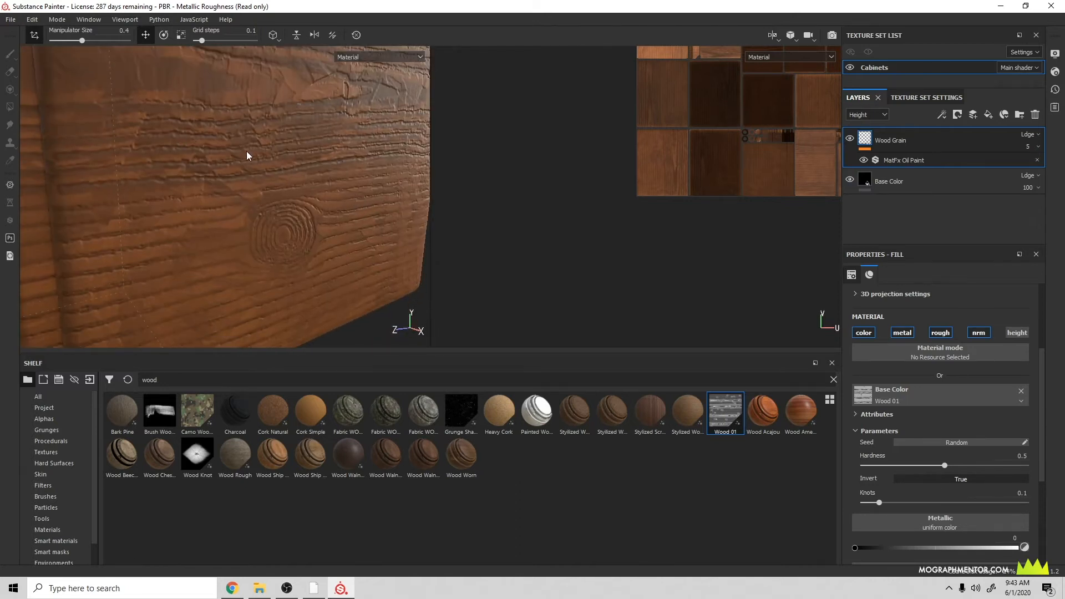
alt+middle_drag(331, 164, 321, 147)
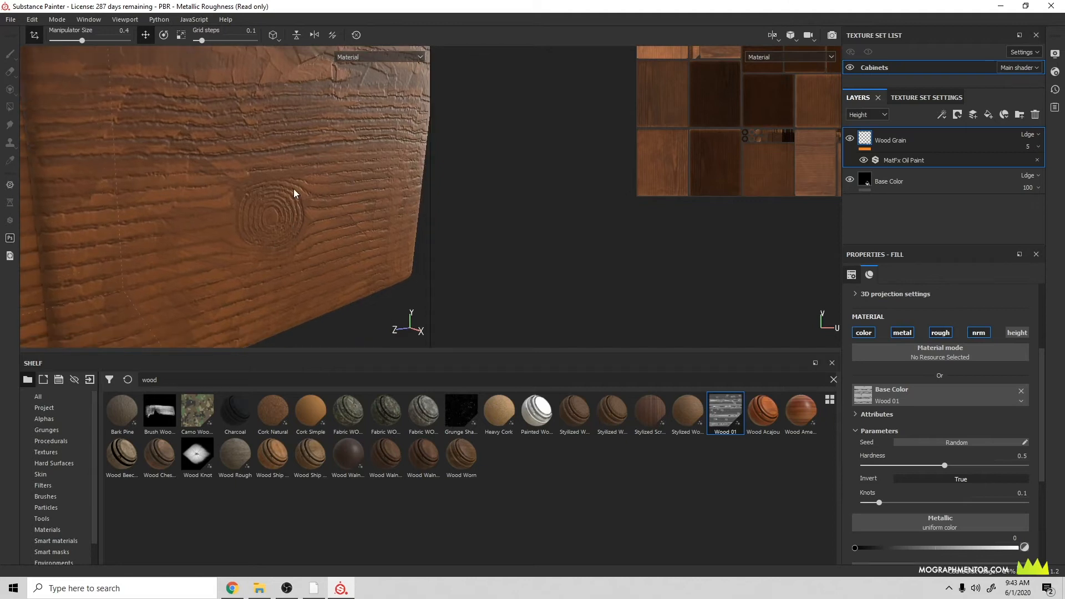
alt+drag(294, 195, 197, 224)
alt+drag(231, 105, 308, 172)
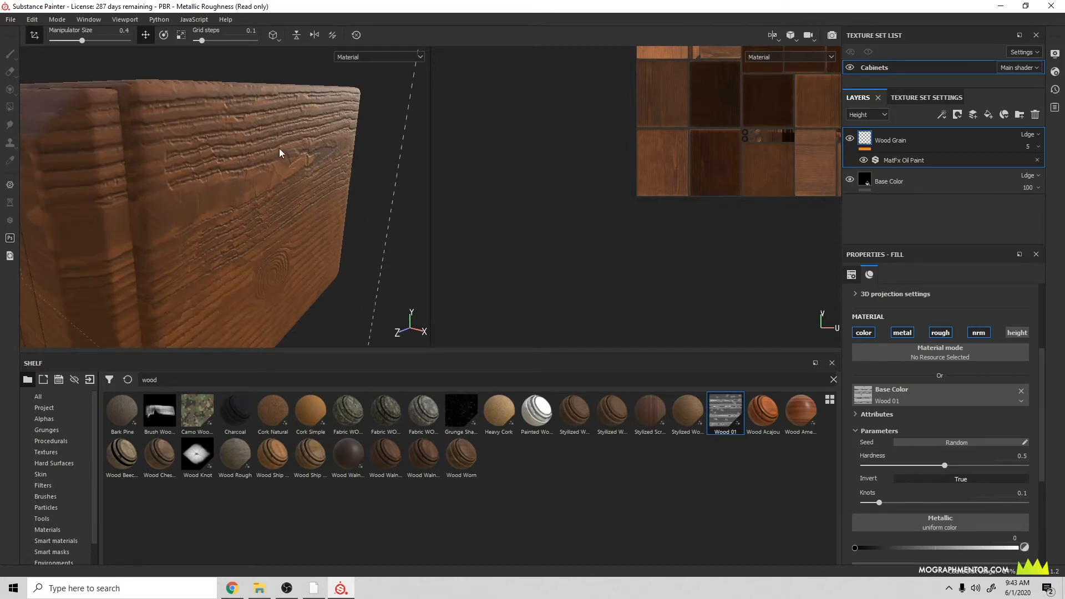
- Switch the Wood Grain fill's normal channel off and back on to compare its effect on the surface
click(980, 333)
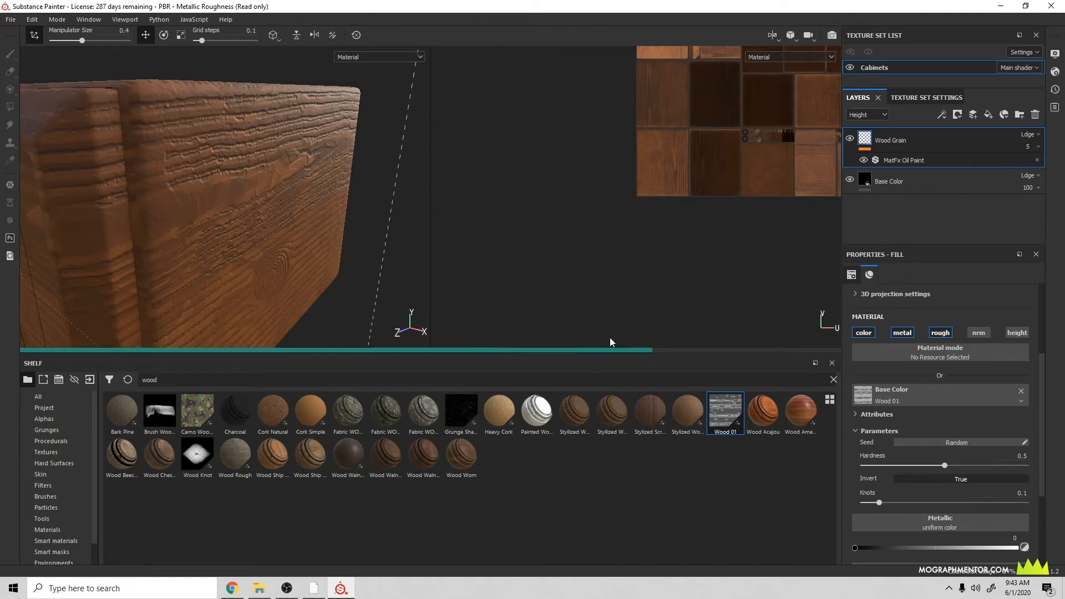
click(1018, 332)
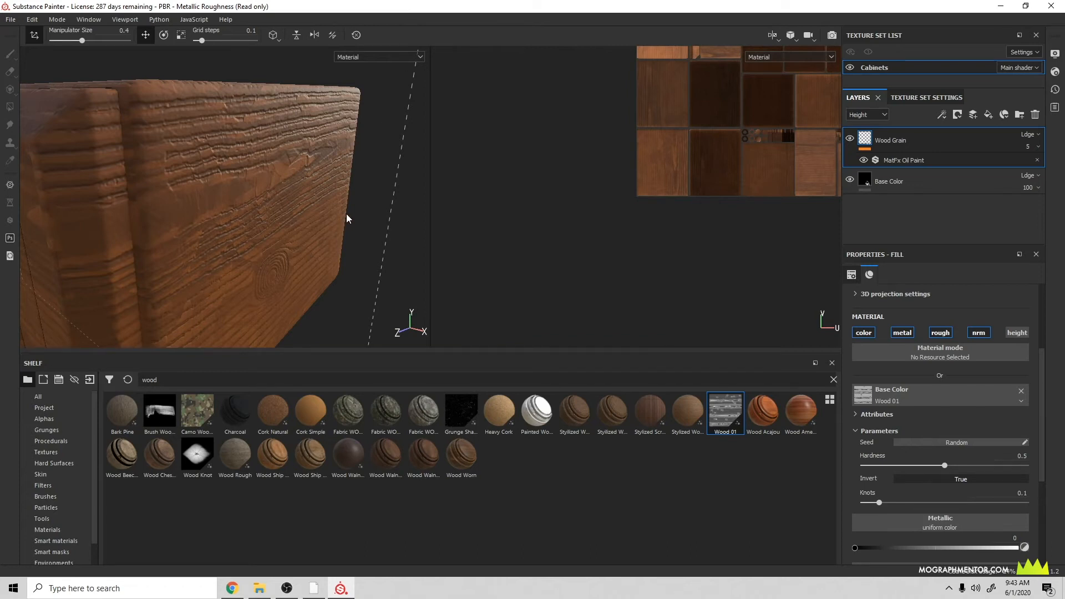
alt+drag(325, 212, 333, 186)
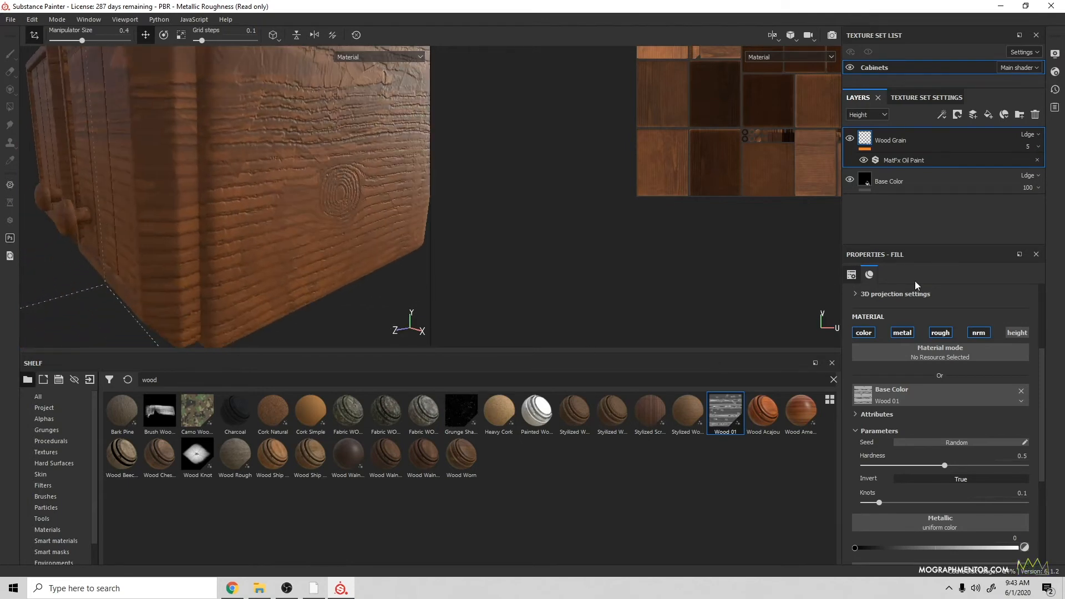
- Select the MatFx Oil Paint filter, enlarge its properties area, and review its input type options and parameters
click(901, 162)
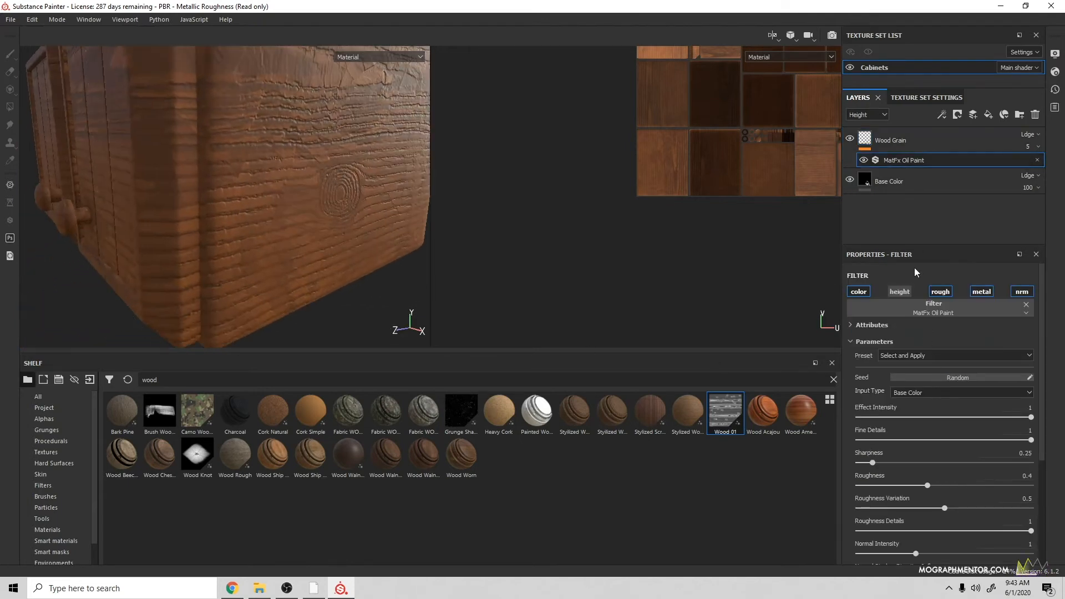
drag(937, 245, 944, 216)
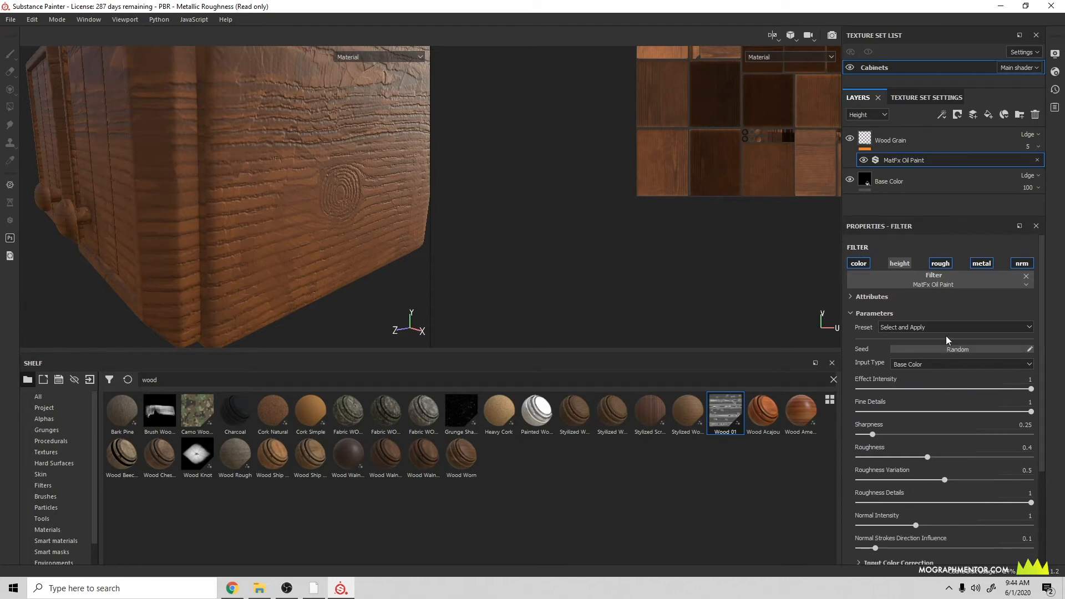
click(957, 364)
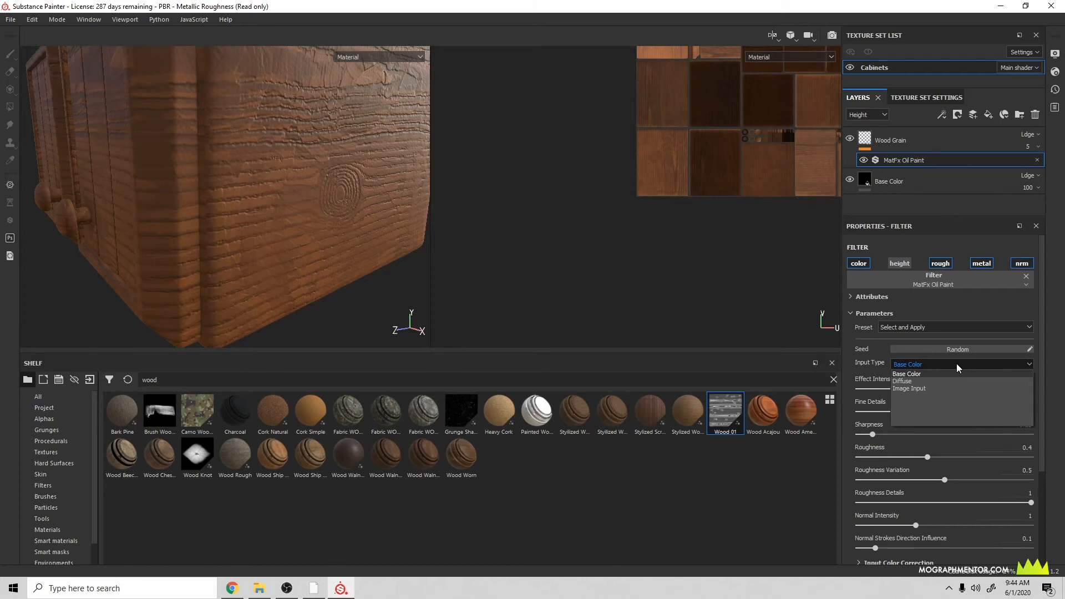
click(957, 364)
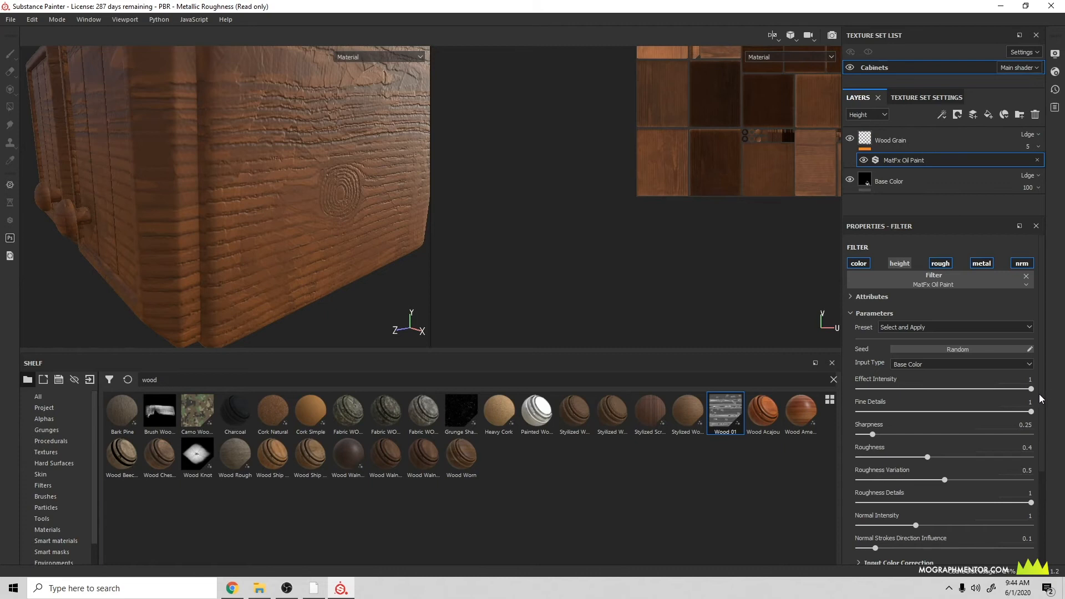
drag(1042, 401, 1048, 456)
scroll(878, 260, down, 3)
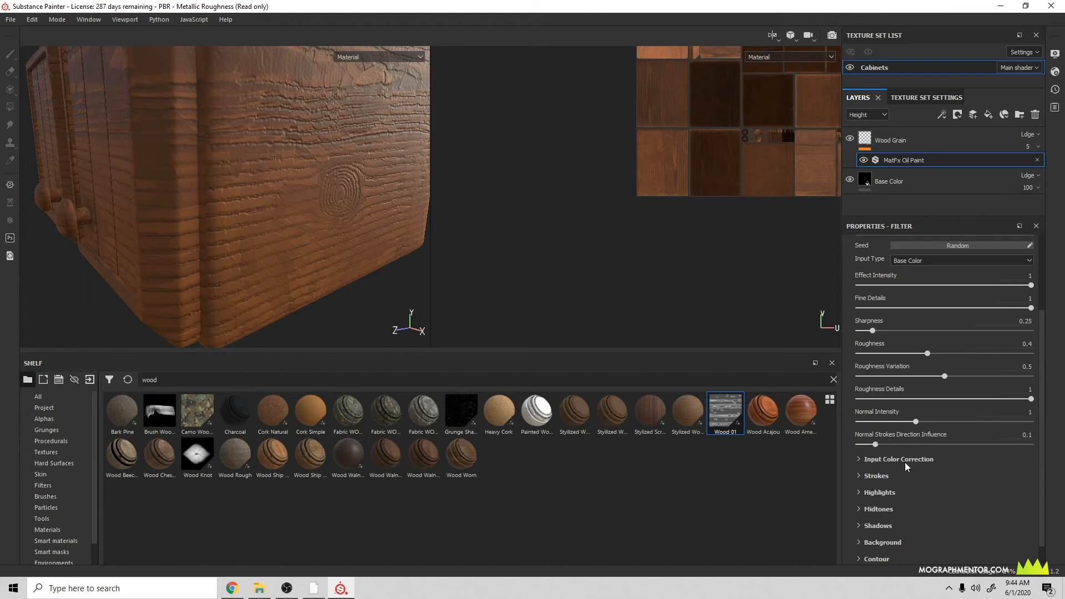
- Inspect the cabinet's Normal channel in the viewport, and return the display to Material
click(401, 58)
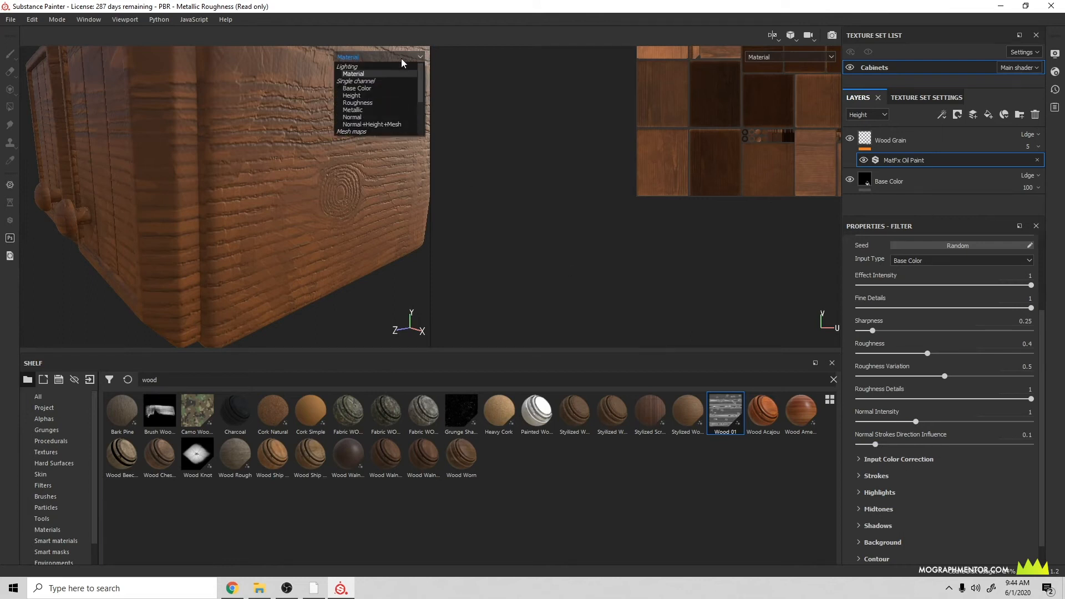
click(388, 117)
alt+drag(371, 184, 344, 185)
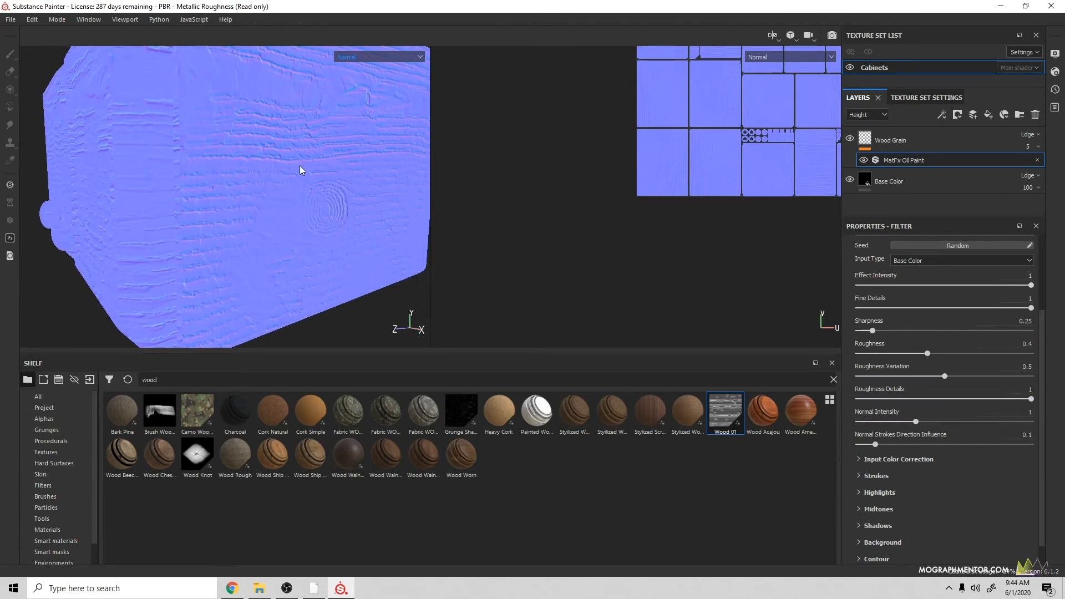
alt+drag(307, 171, 335, 131)
click(377, 58)
click(355, 74)
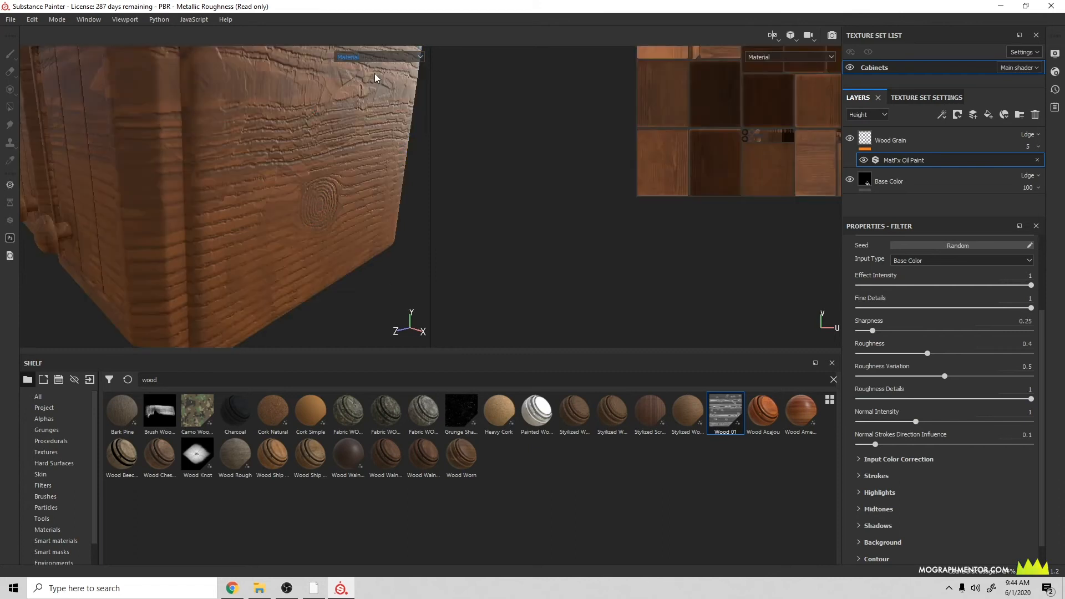
- Review the Strokes parameters of the MatFx Oil Paint filter, and collapse that group again
scroll(1043, 472, down, 1)
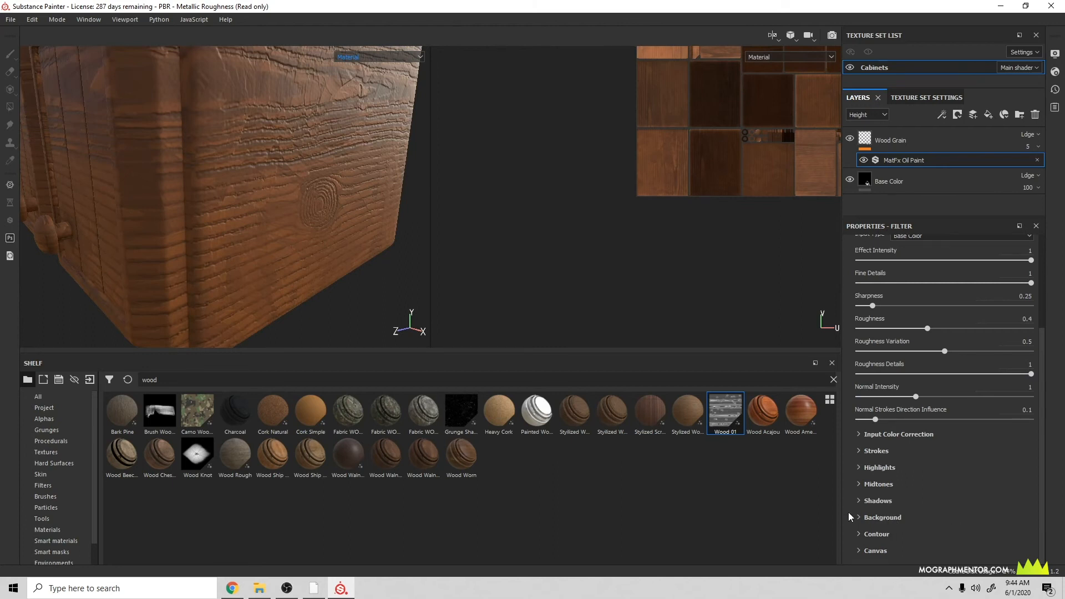
click(859, 451)
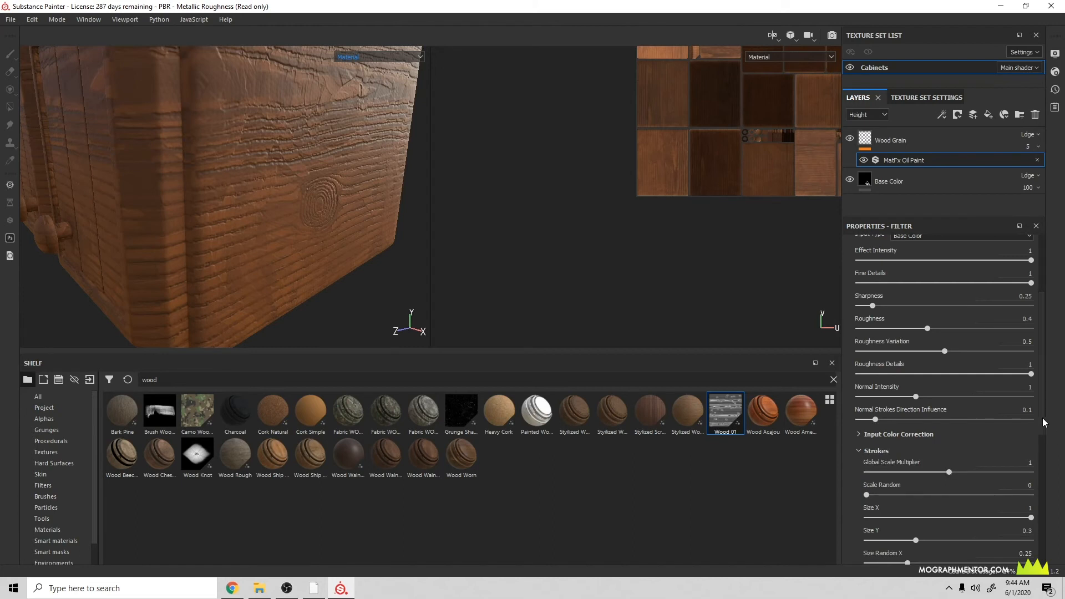
scroll(1053, 495, down, 7)
scroll(1052, 499, down, 1)
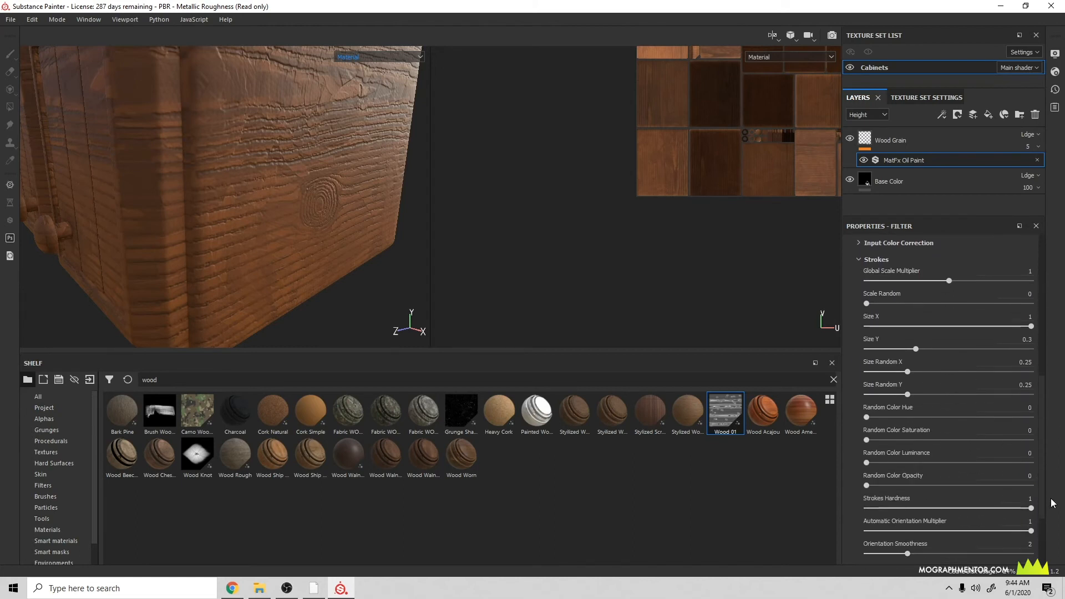
scroll(1052, 504, down, 1)
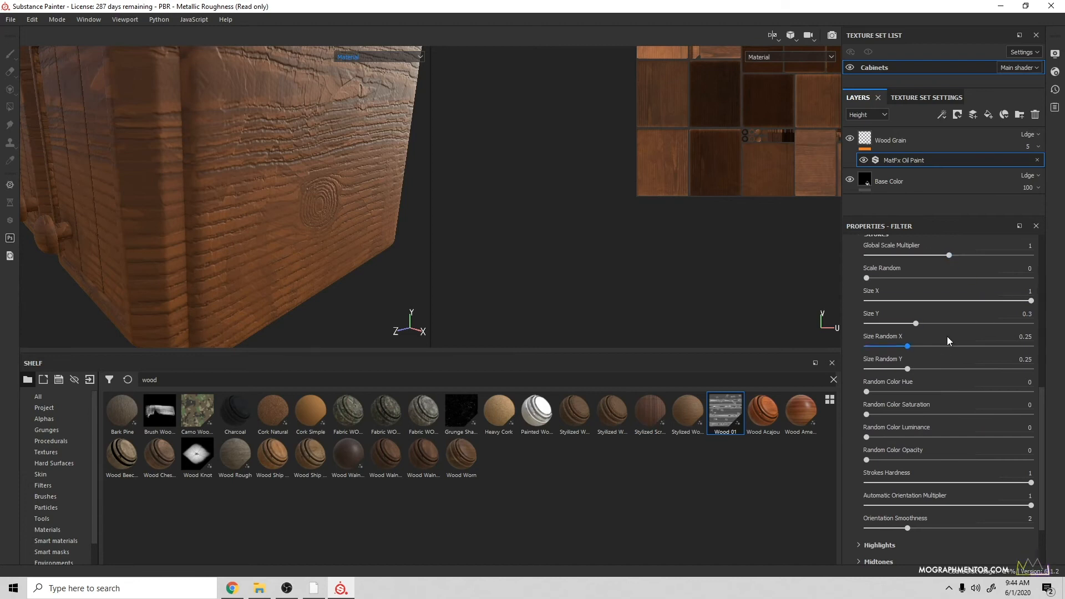
drag(1039, 457, 1040, 402)
click(859, 358)
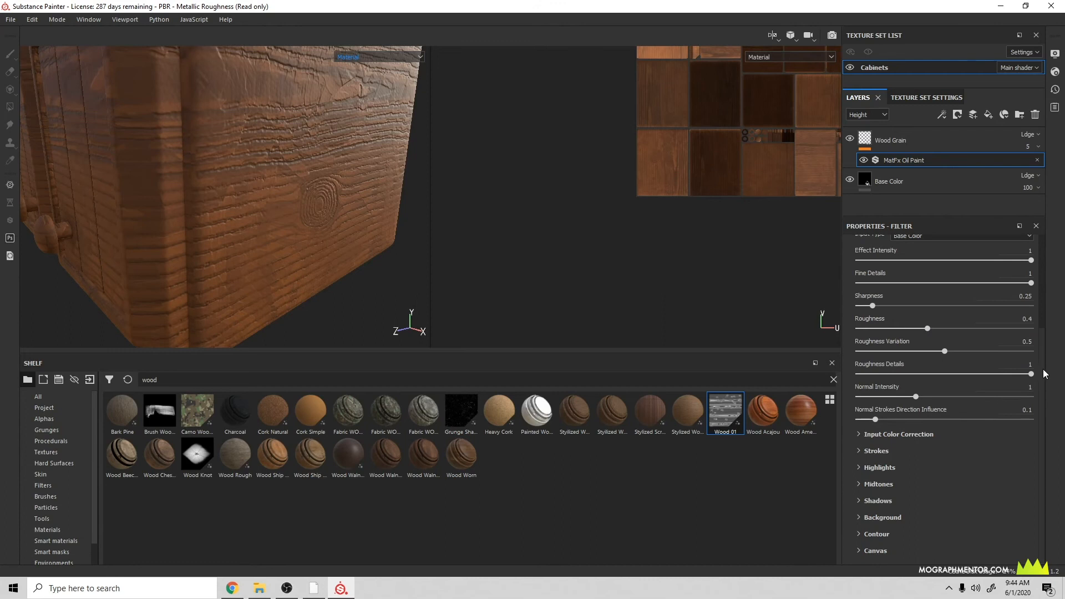
- Apply the Stylized low details preset to the MatFx Oil Paint filter and inspect the grain on the cabinet's side
scroll(1010, 397, up, 5)
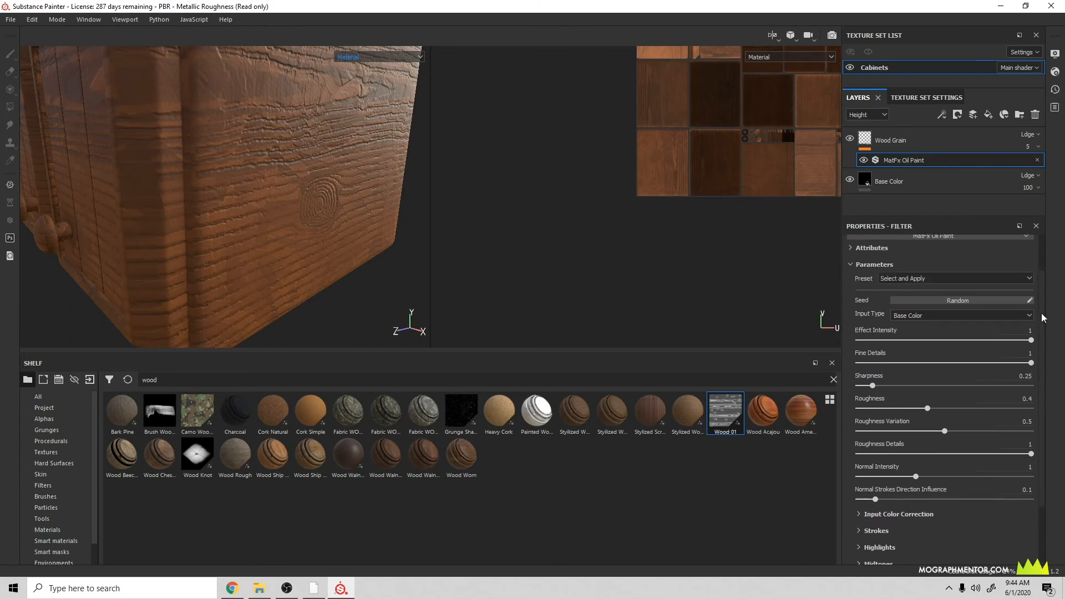
click(899, 278)
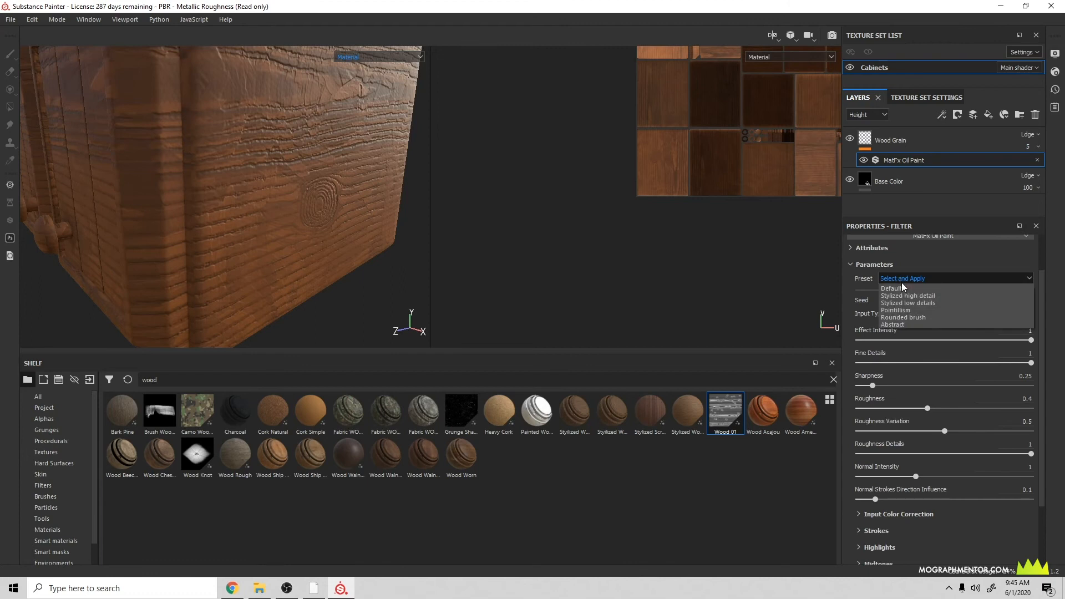
click(941, 303)
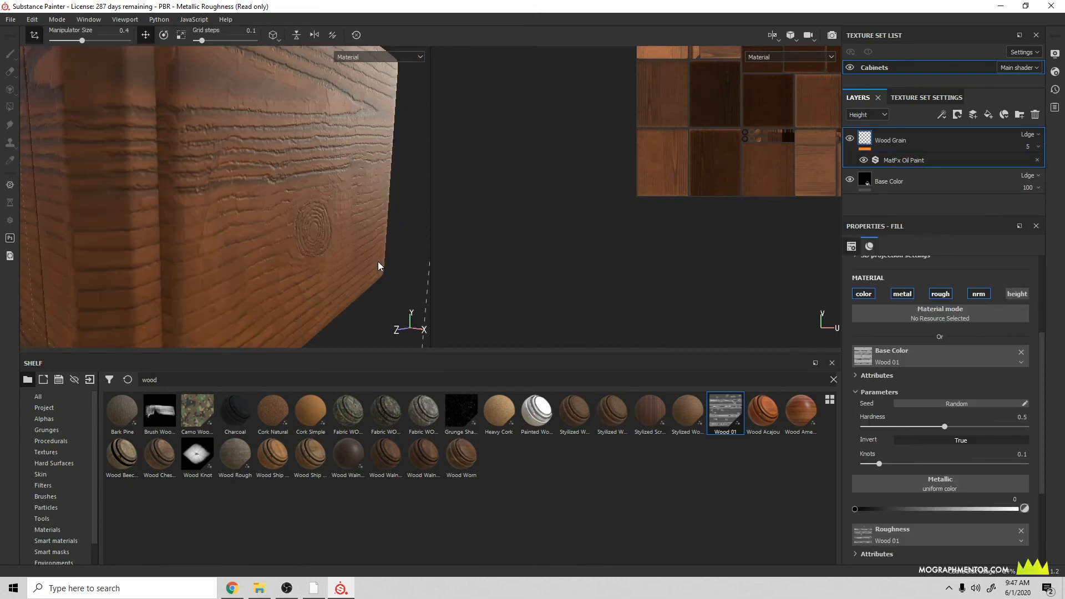
mouse_move(349, 236)
alt+mouse_down()
mouse_move(333, 233)
mouse_move(339, 220)
alt+mouse_up()
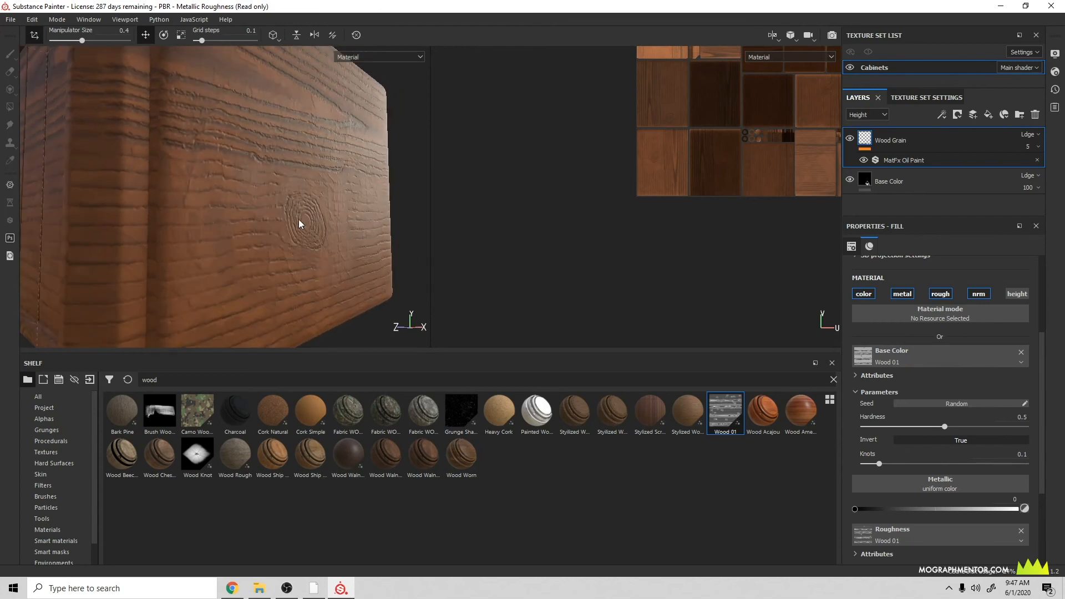
alt+drag(328, 218, 218, 168)
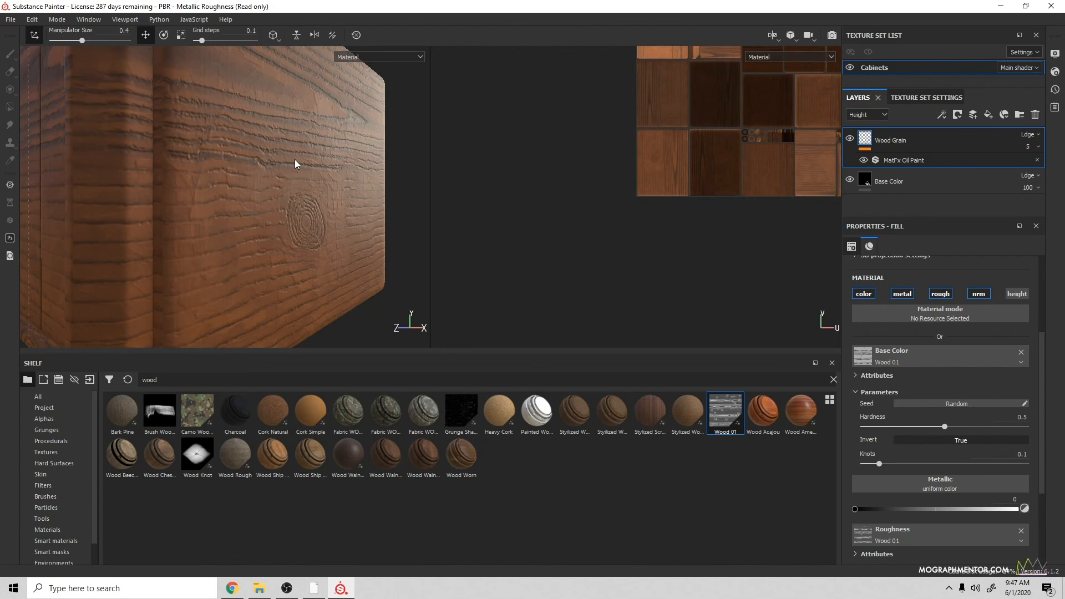
mouse_move(345, 199)
alt+mouse_down()
mouse_move(333, 217)
mouse_move(333, 202)
alt+mouse_up()
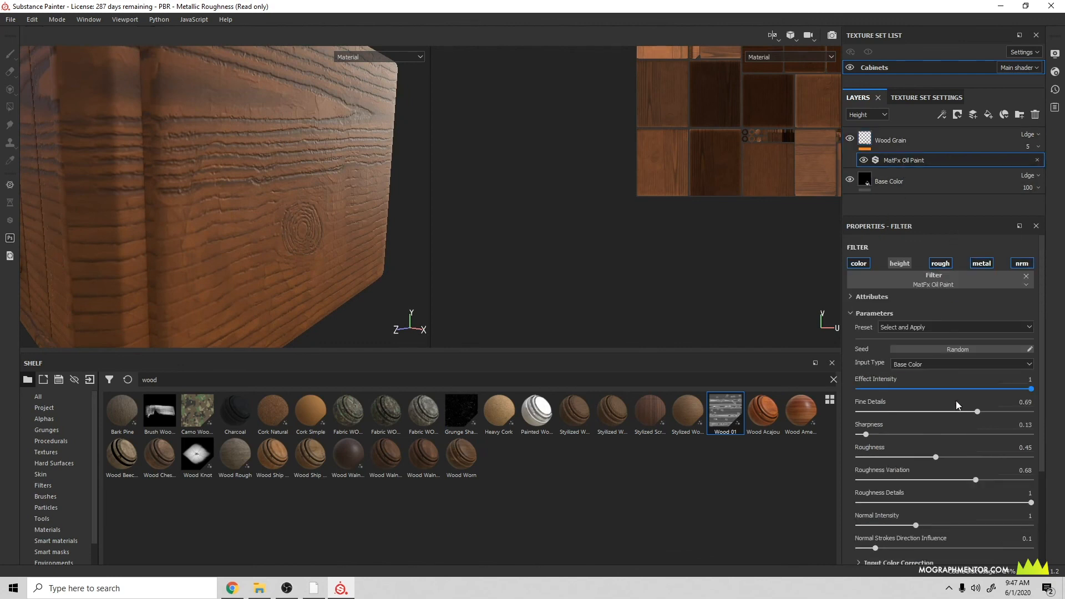
- Set the MatFx Oil Paint filter's Normal Intensity to 0
scroll(1045, 438, down, 3)
scroll(1045, 437, down, 2)
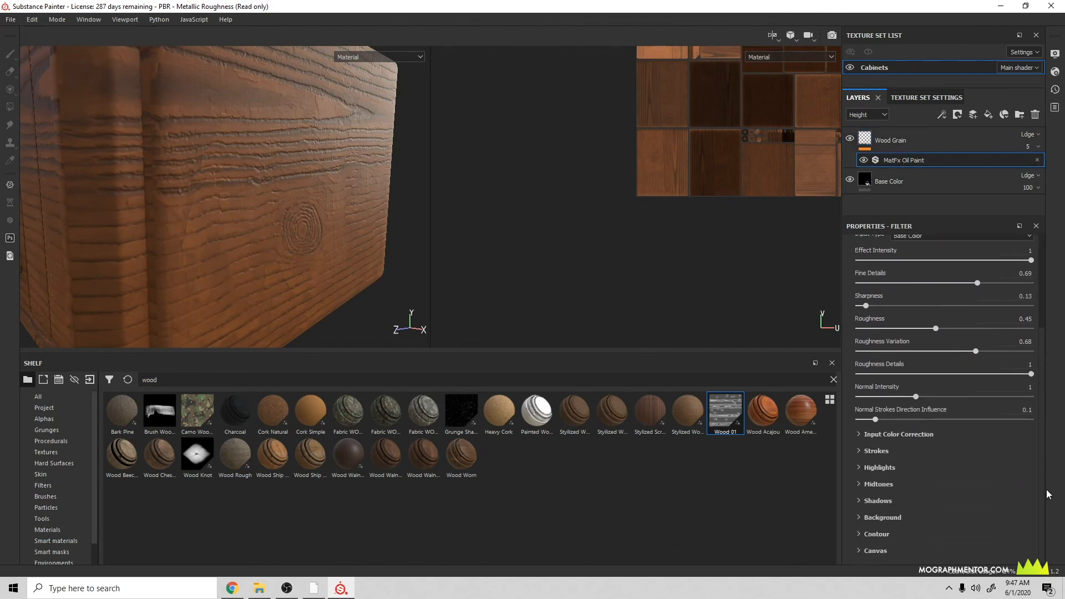
drag(878, 396, 853, 401)
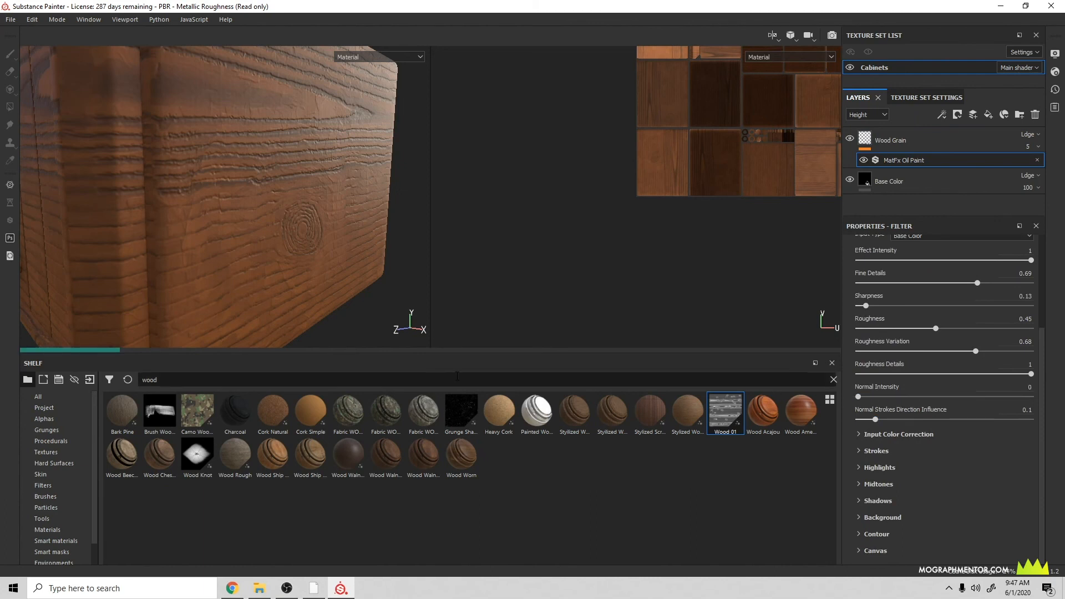